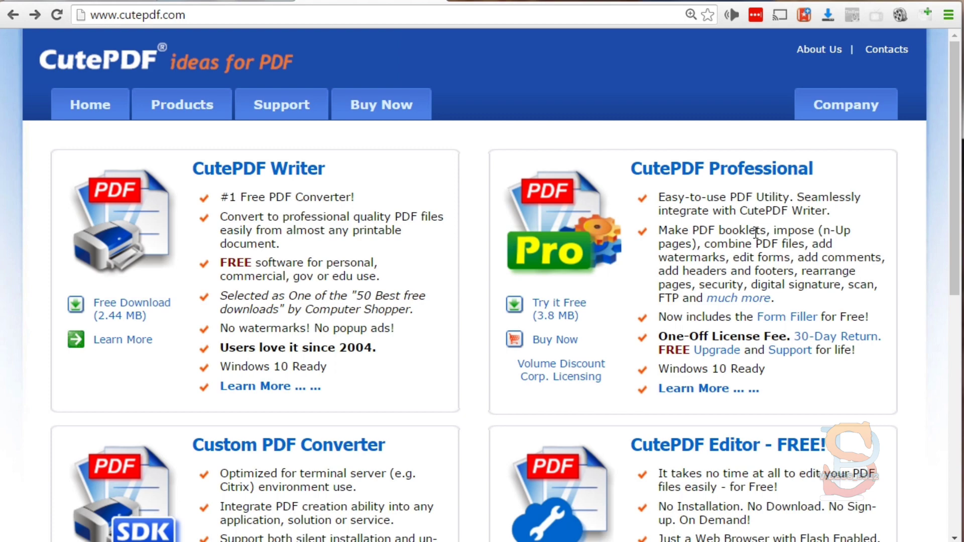
scroll(756, 232, "down", 5)
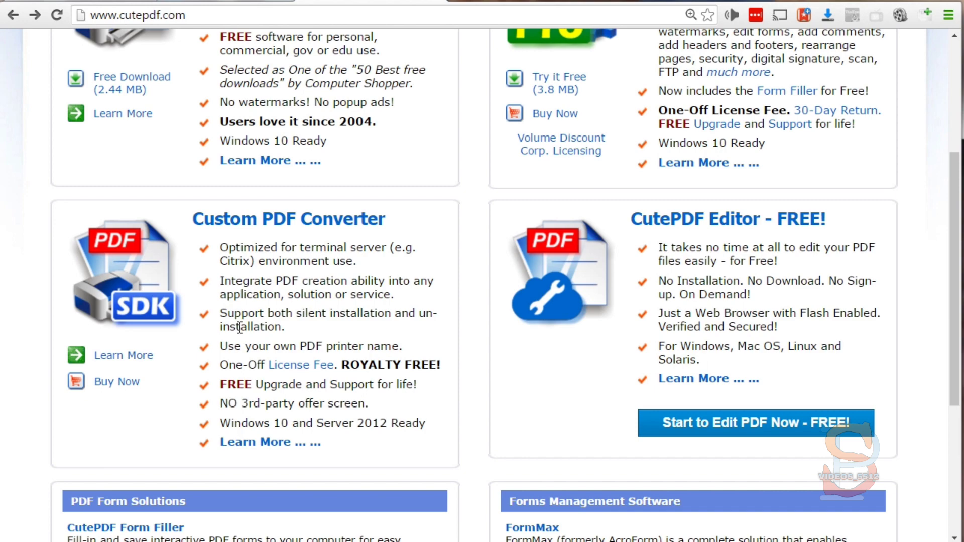
scroll(199, 342, "up", 5)
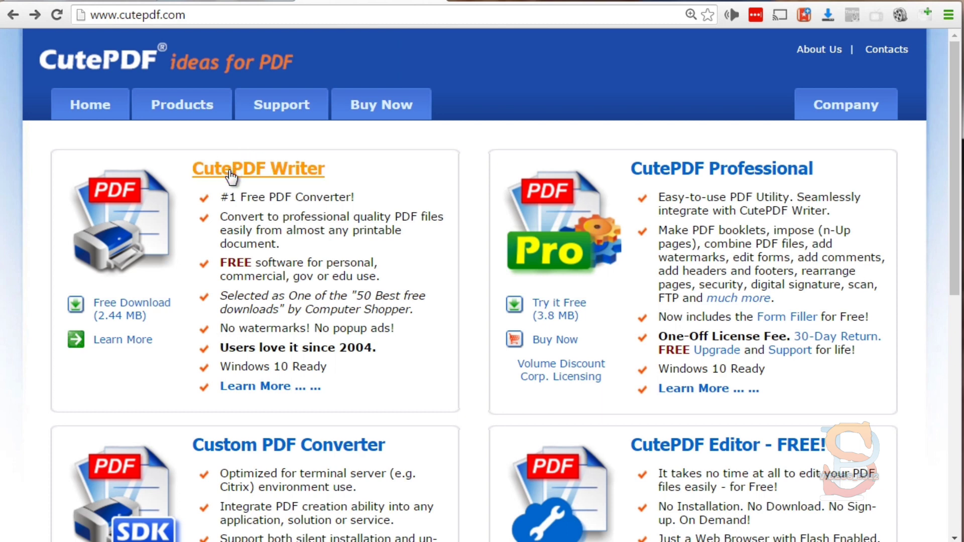
left_click(131, 309)
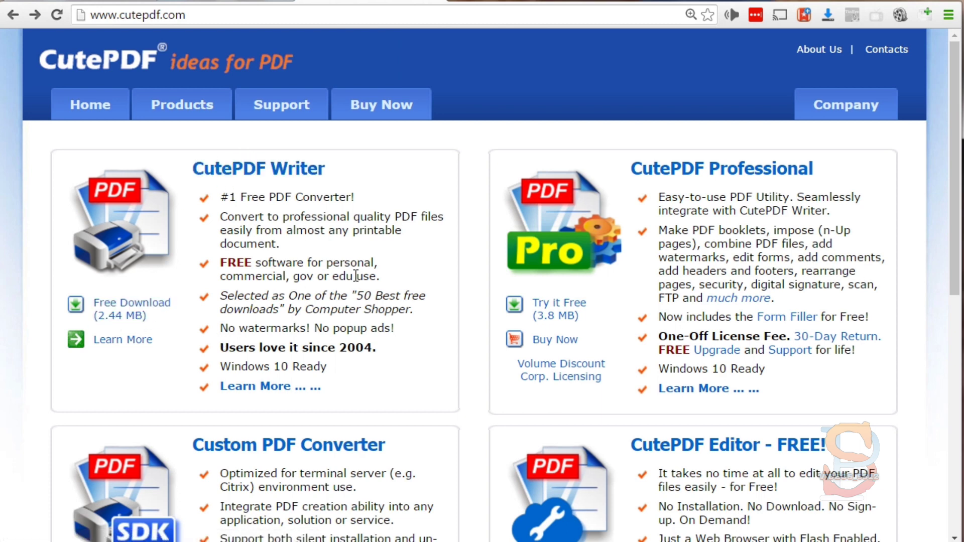
Step: Open the CutePDF Professional product page and select its $49.95 introductory price
left_click(703, 173)
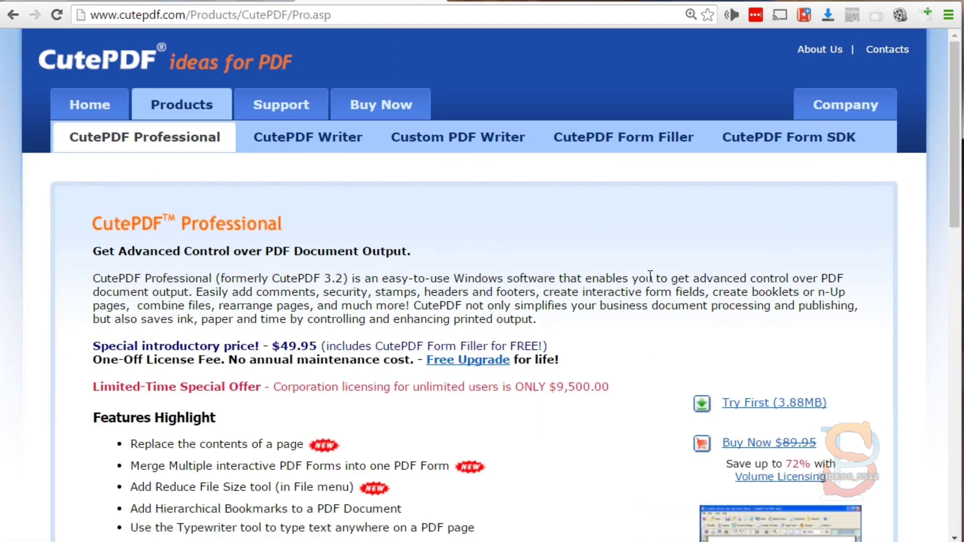
scroll(471, 274, "down", 3)
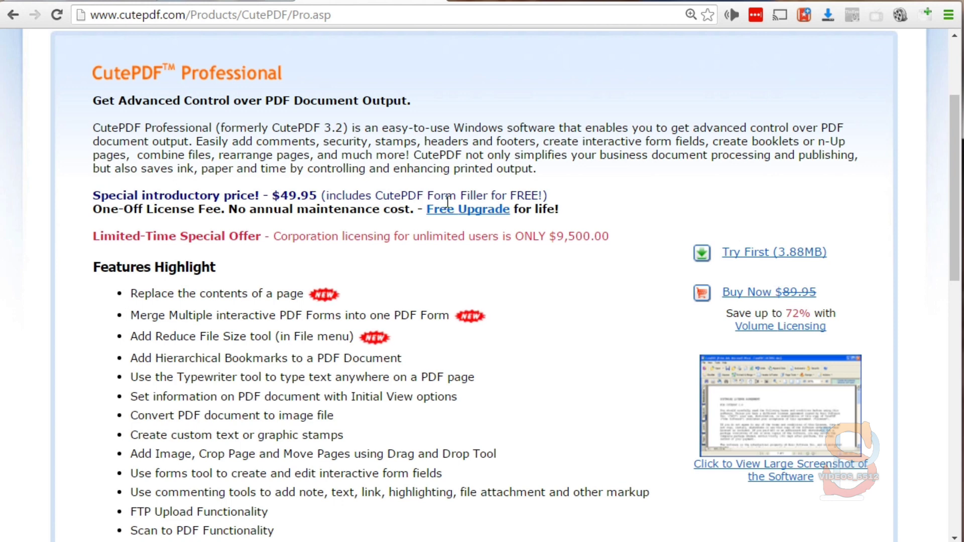
left_click_drag(271, 197, 317, 199)
left_click(417, 141)
Step: Highlight the 'Create hyperlinks using Drag and Drop Tool' entry in the Features Highlight list
scroll(386, 257, "down", 4)
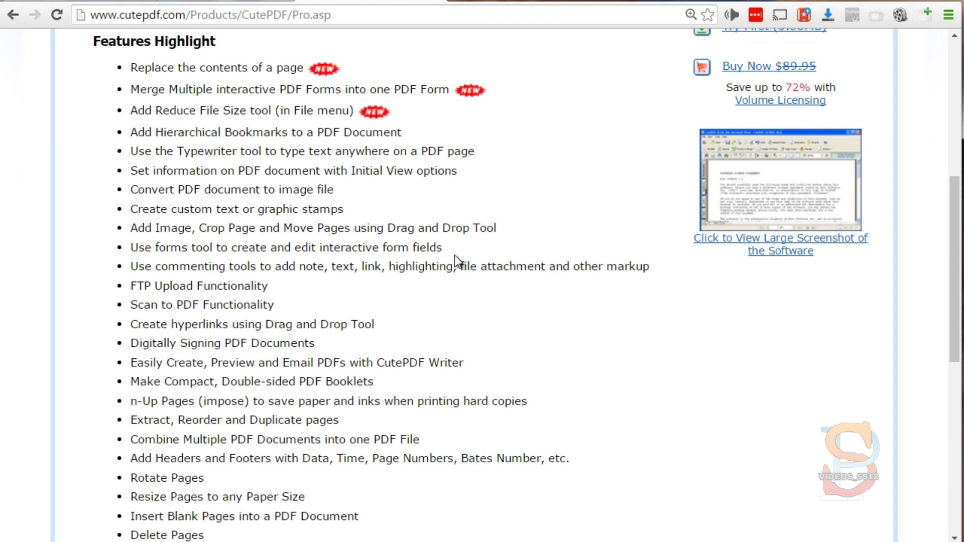
scroll(454, 255, "up", 1)
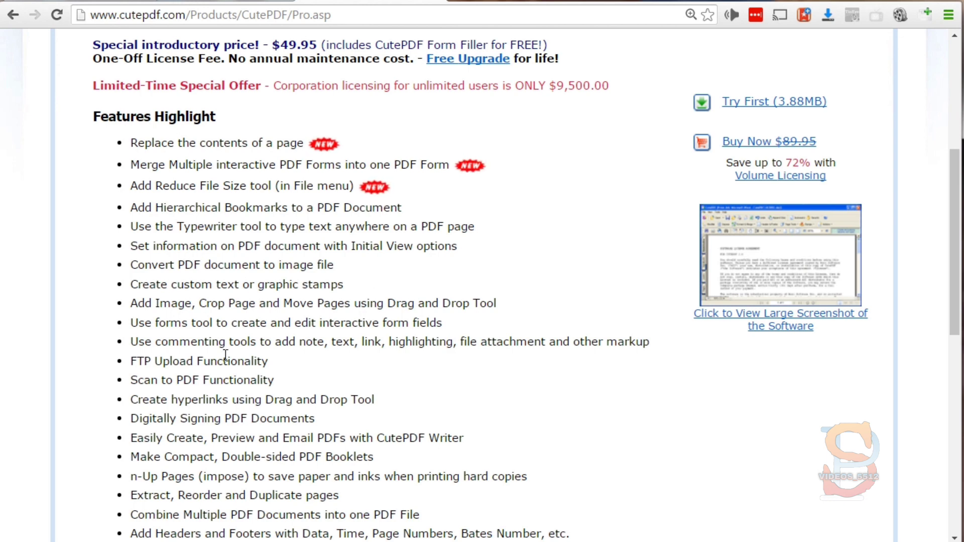
scroll(226, 355, "down", 1)
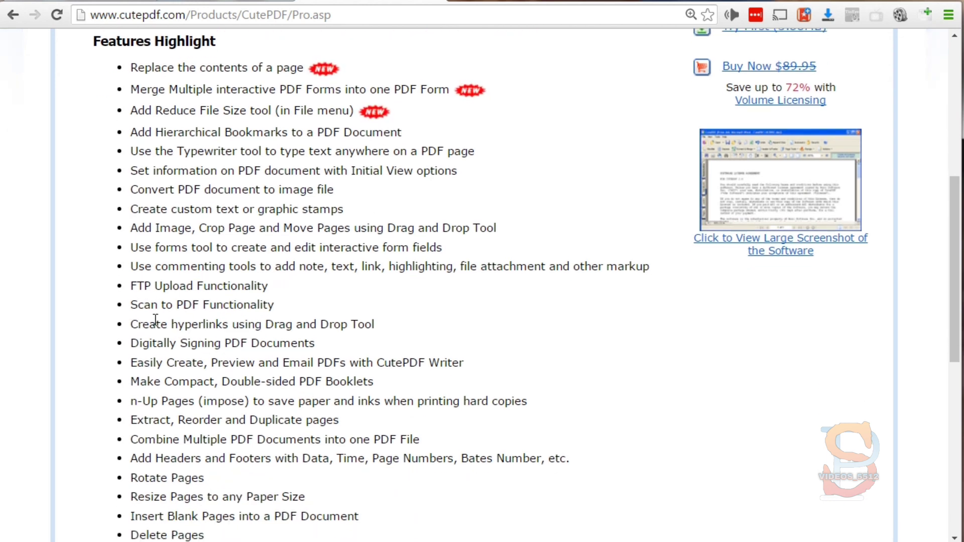
left_click_drag(131, 321, 383, 327)
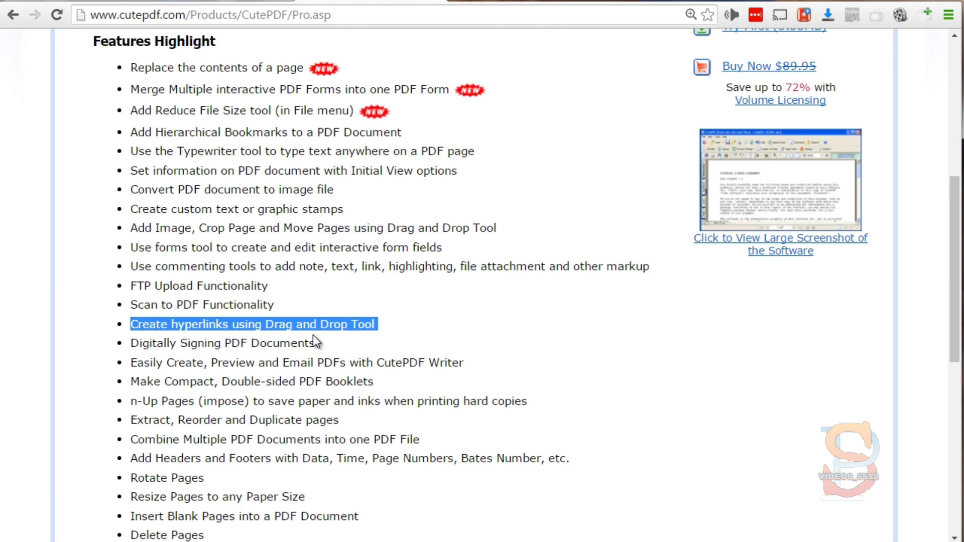
scroll(313, 335, "up", 8)
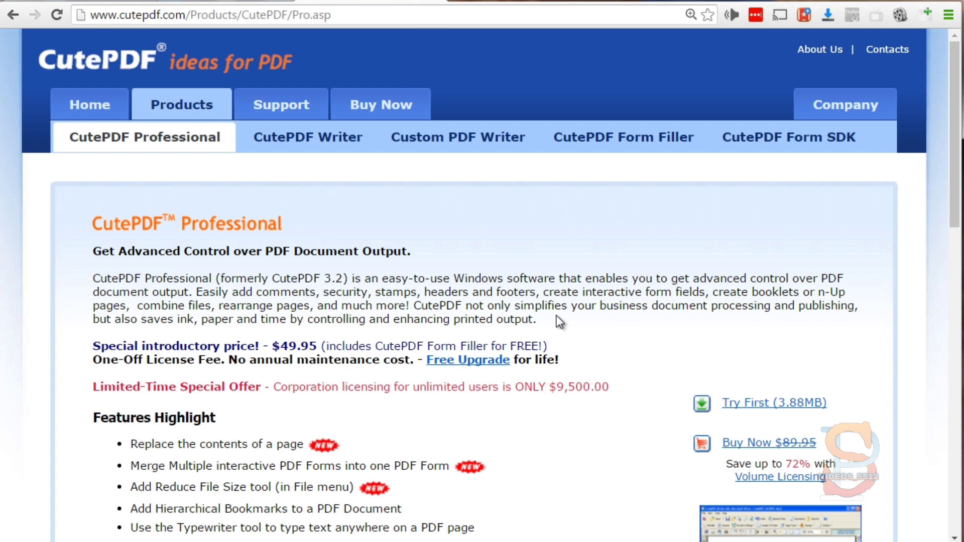
Step: Scroll to the System Requirements and Price section at the bottom of the page
scroll(557, 317, "down", 3)
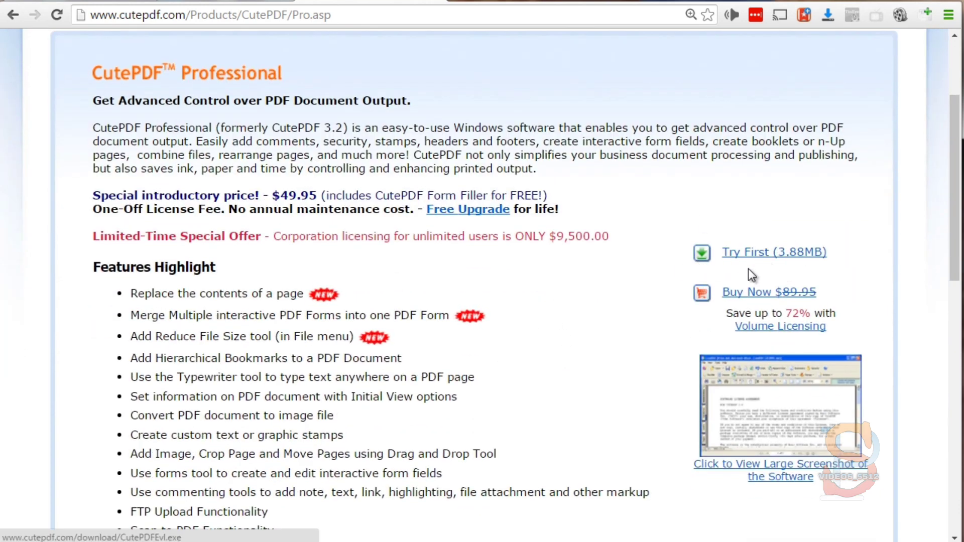
scroll(310, 261, "down", 12)
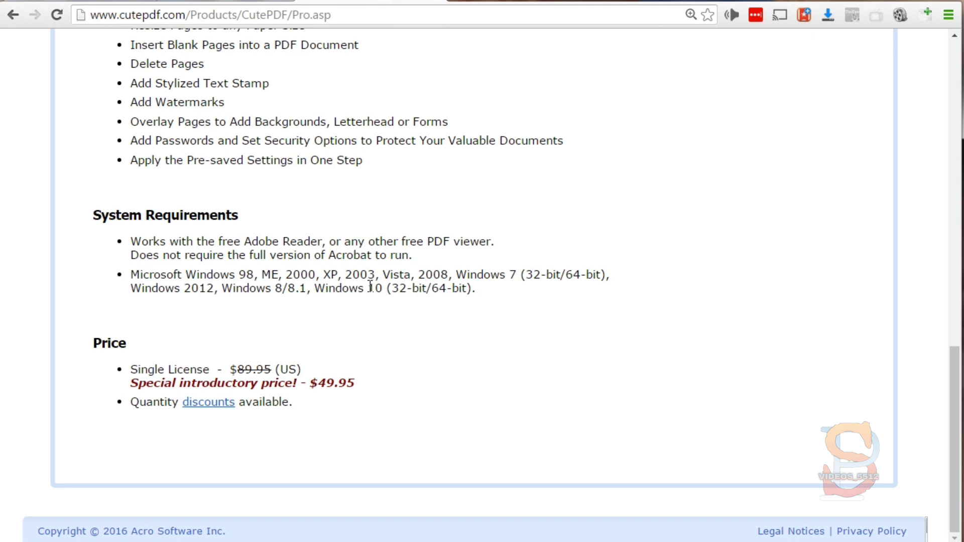
scroll(325, 233, "up", 1)
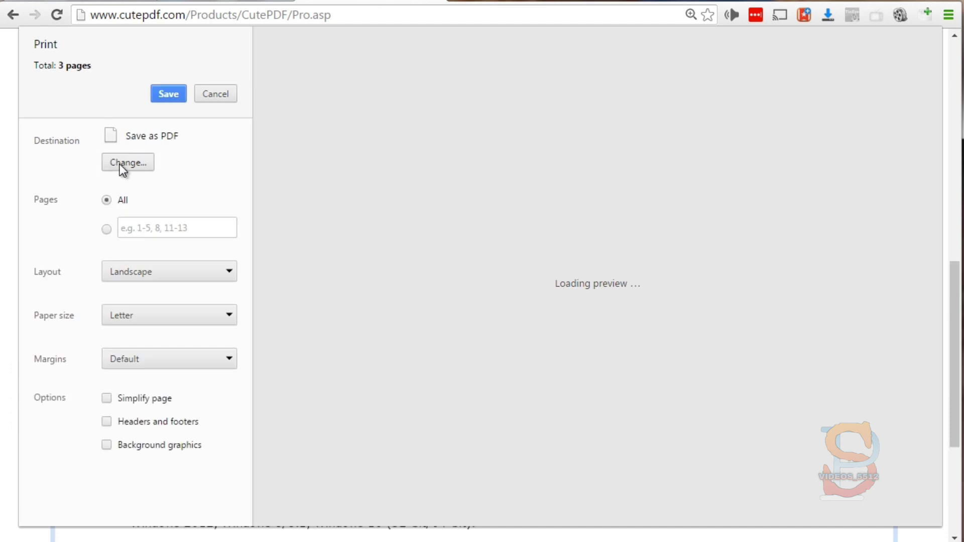
Step: Choose Change... under Destination to pick a different print destination
left_click(120, 164)
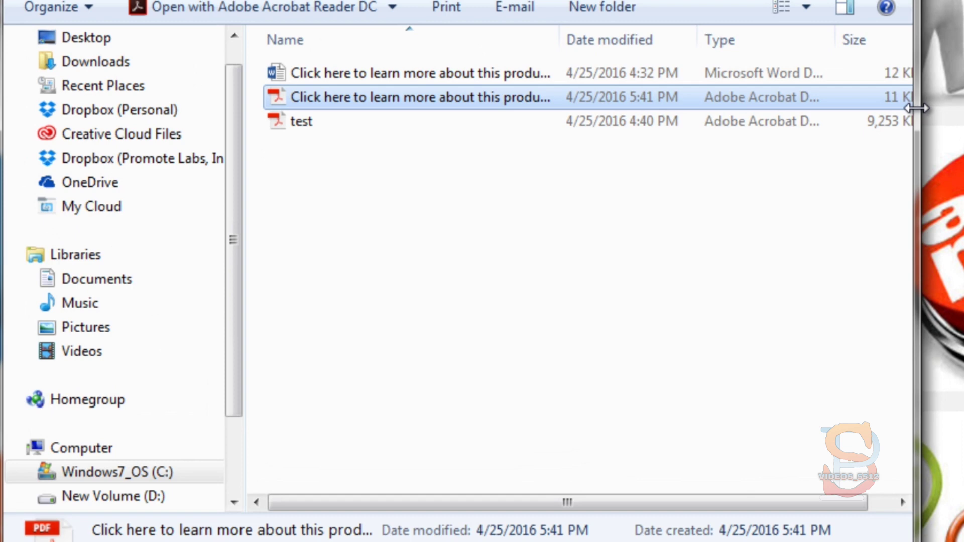
Step: Open test.pdf from the Explorer folder in CutePDF Professional
left_click(572, 210)
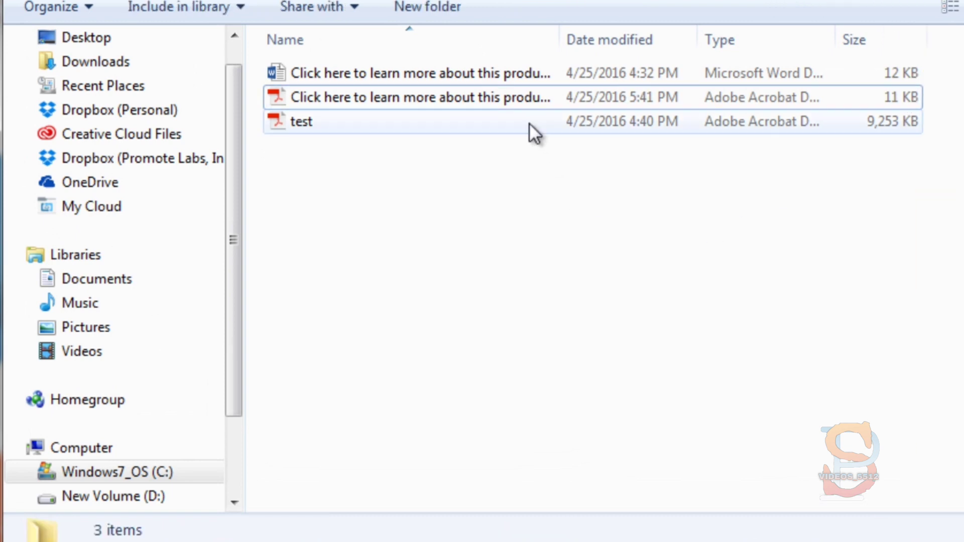
left_click(529, 123)
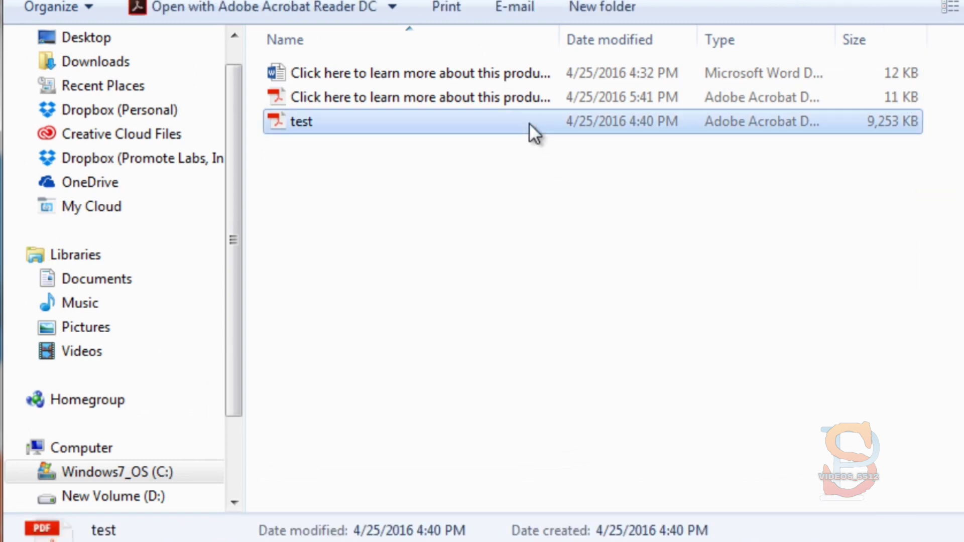
double_click(495, 128)
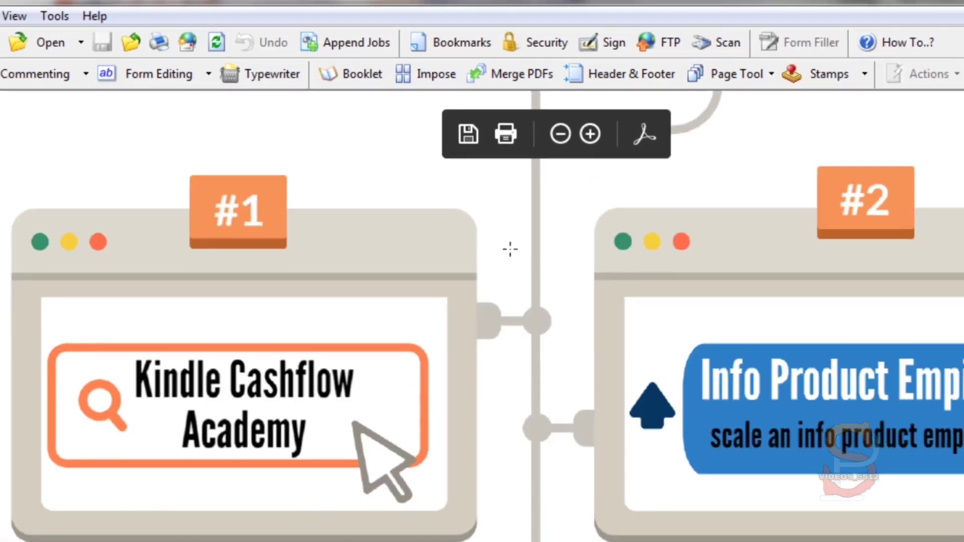
Step: Scroll the infographic until the 'Click For All Bonuses' band is visible
scroll(508, 246, "down", 10)
scroll(508, 273, "up", 8)
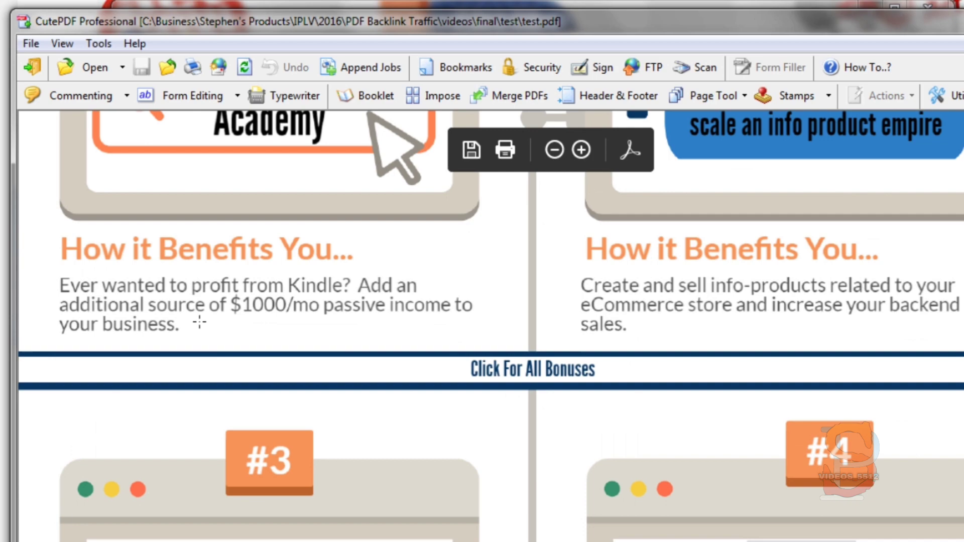
scroll(186, 319, "down", 2)
scroll(929, 311, "down", 6)
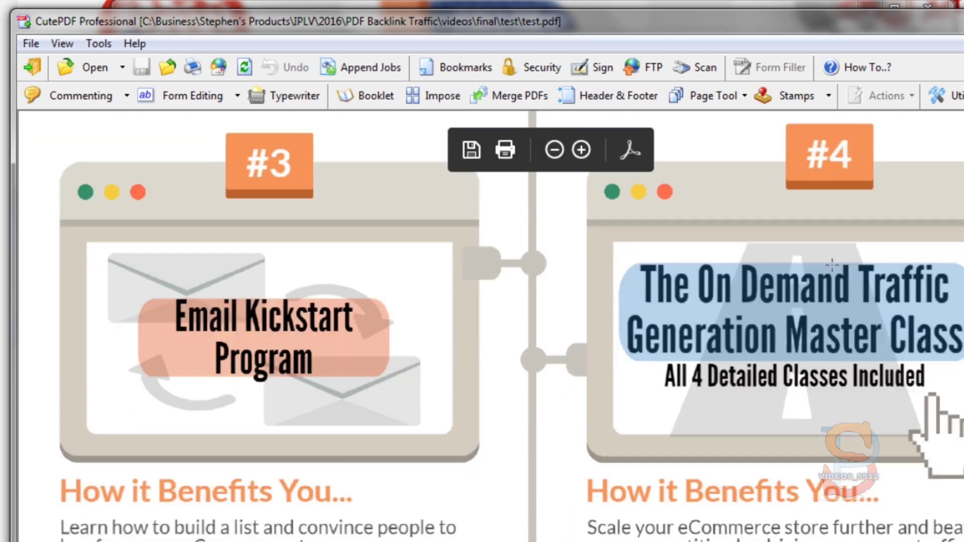
scroll(774, 312, "up", 6)
scroll(776, 312, "up", 3)
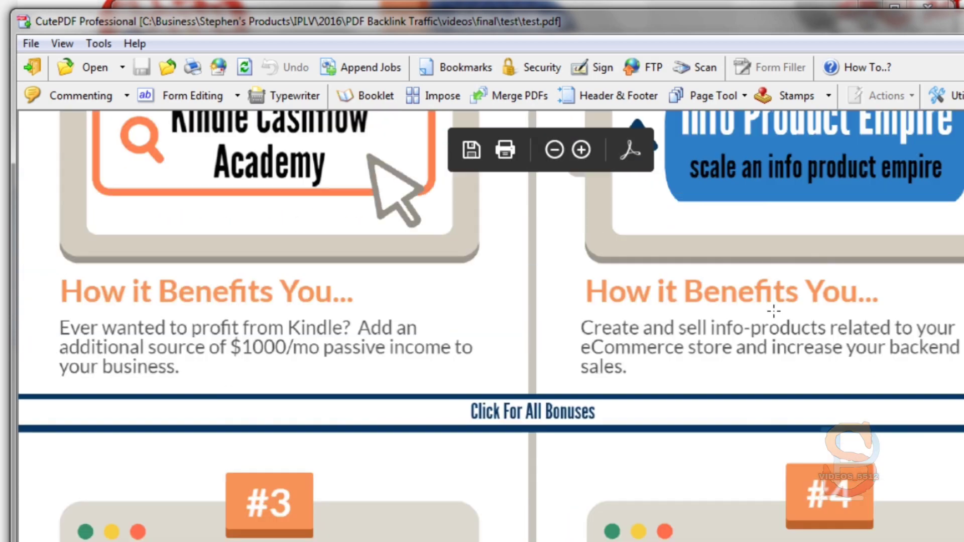
scroll(770, 309, "down", 1)
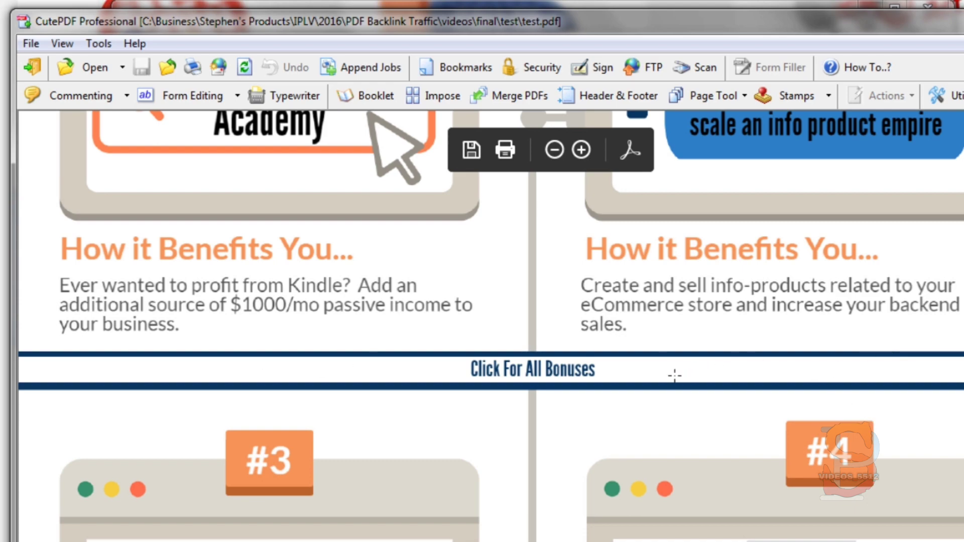
scroll(522, 369, "down", 5)
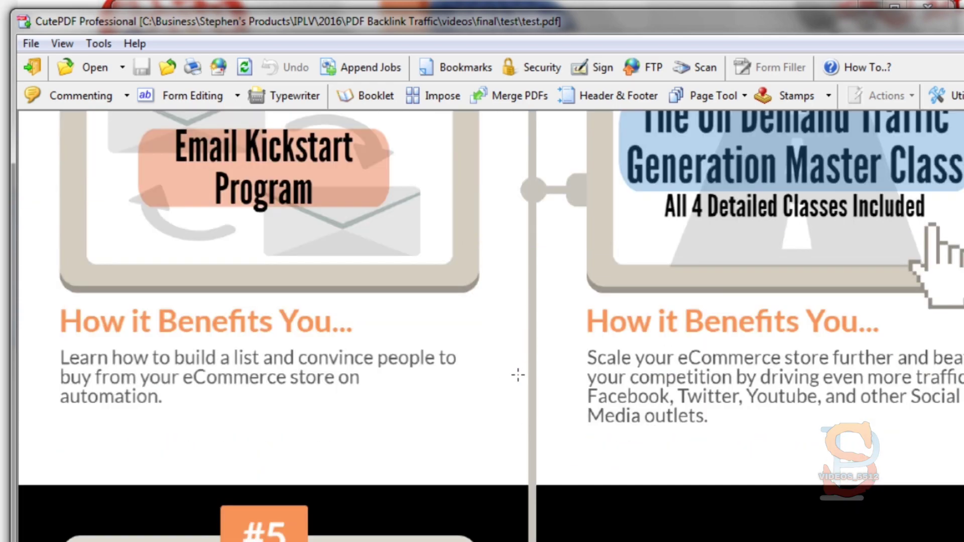
scroll(517, 374, "up", 3)
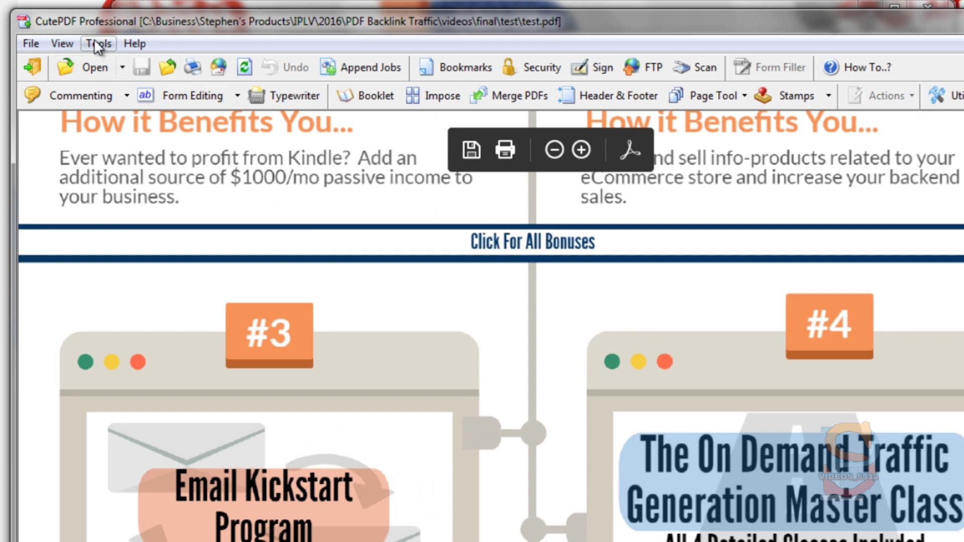
scroll(551, 273, "up", 1)
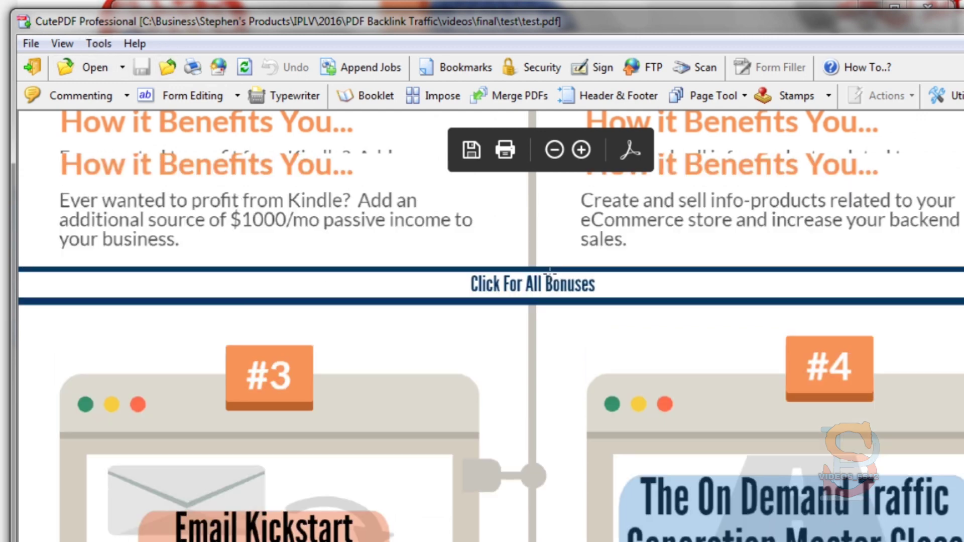
Step: With the Link tool from the Commenting list, draw a link rectangle across the 'Click For All Bonuses' band
left_click(125, 96)
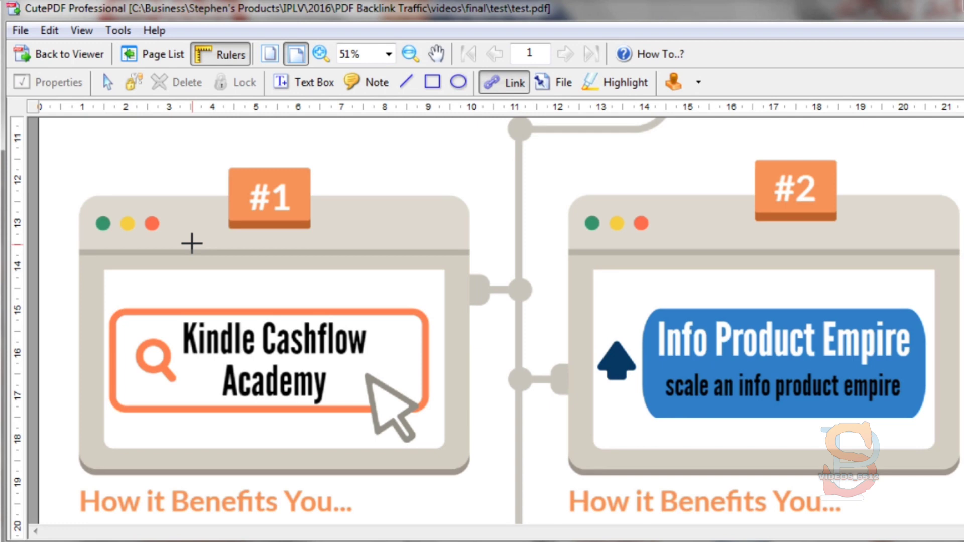
scroll(369, 274, "down", 3)
scroll(370, 275, "down", 3)
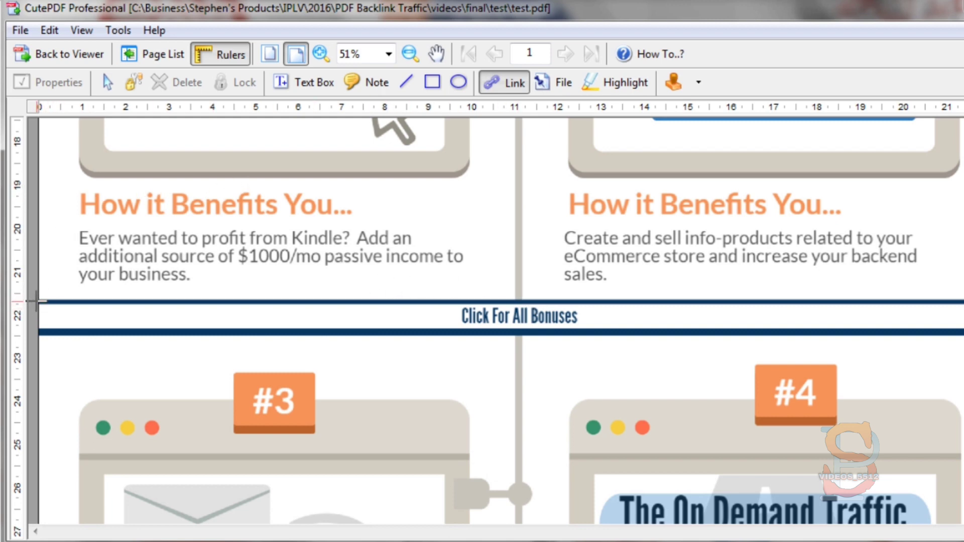
left_click_drag(36, 302, 961, 332)
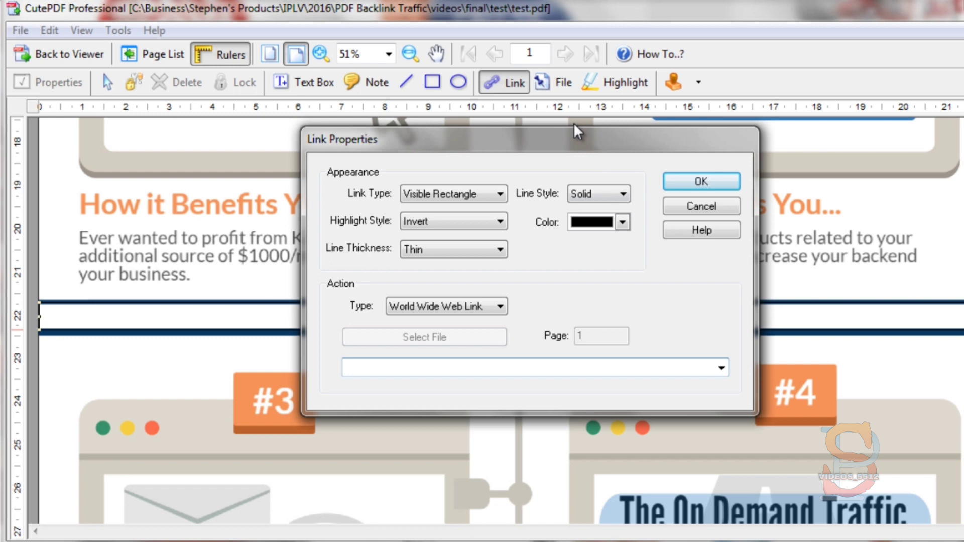
left_click_drag(567, 147, 534, 140)
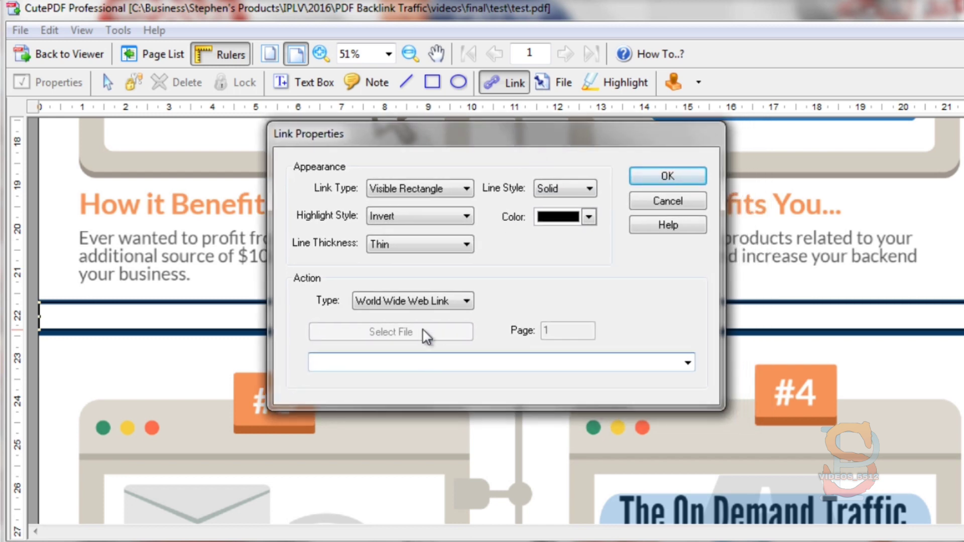
left_click(420, 301)
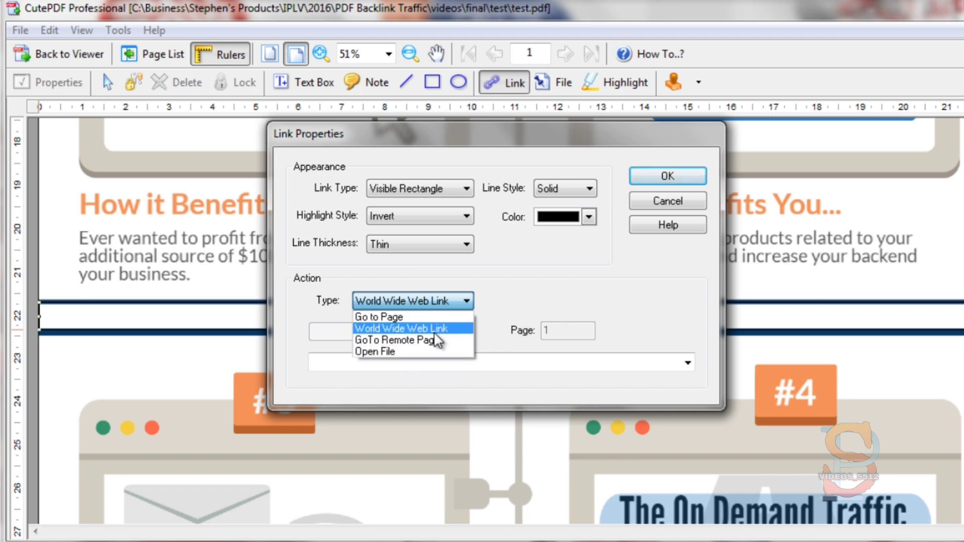
left_click(431, 332)
left_click(433, 357)
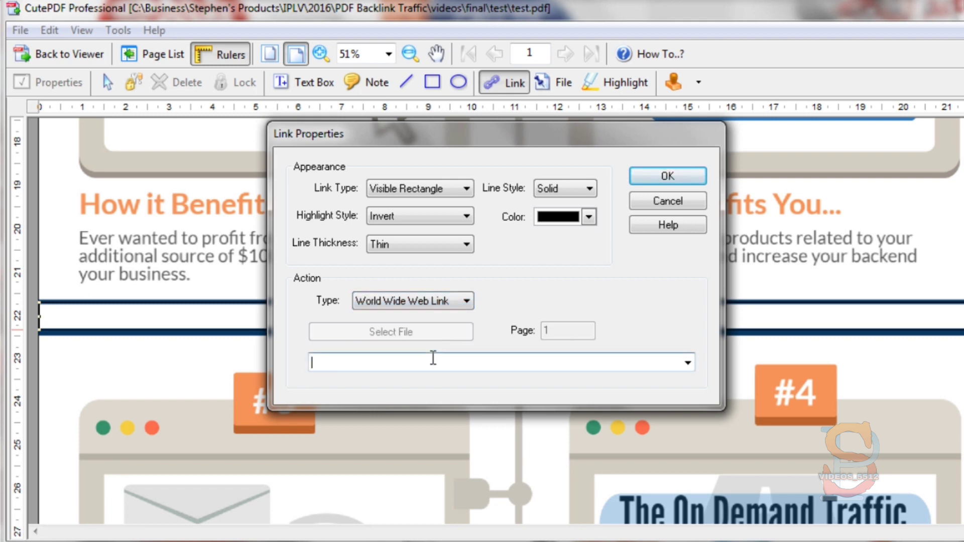
type("http://www.")
type("google.com")
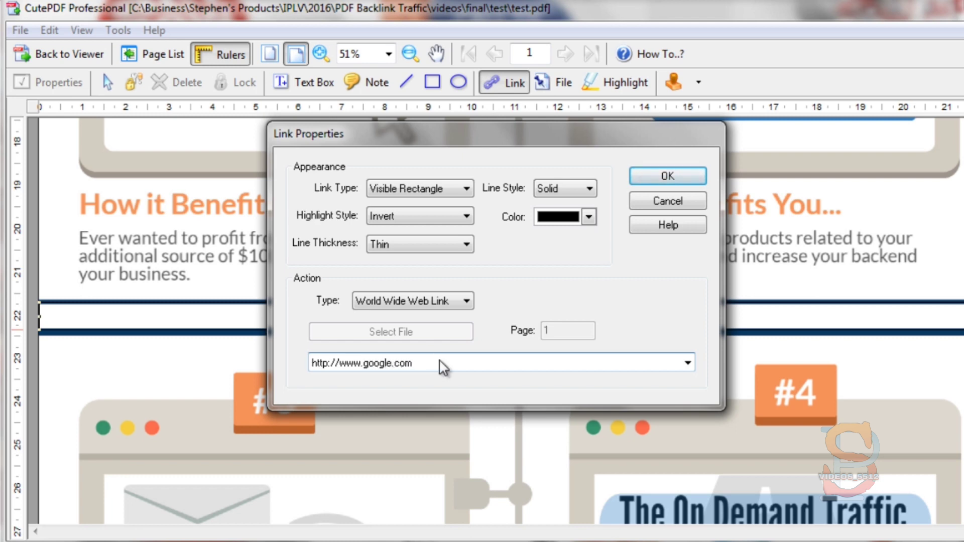
left_click(687, 176)
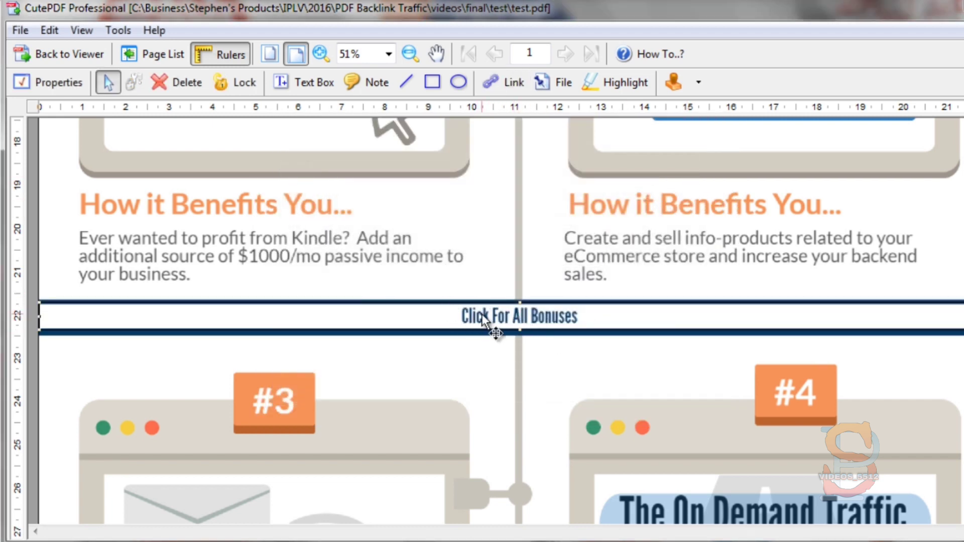
Step: Scroll through the linked page, then return to the regular viewer with Back to Viewer
scroll(489, 363, "down", 3)
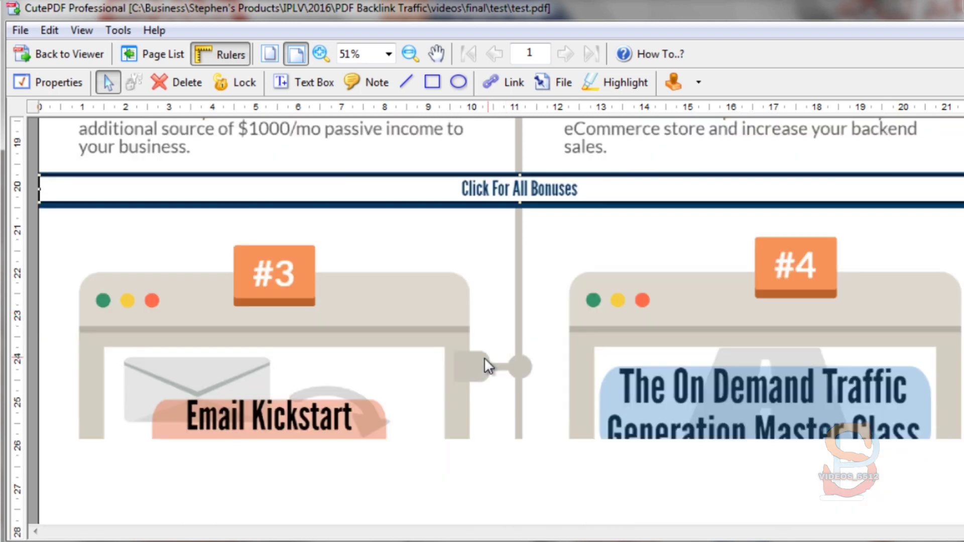
scroll(484, 357, "down", 3)
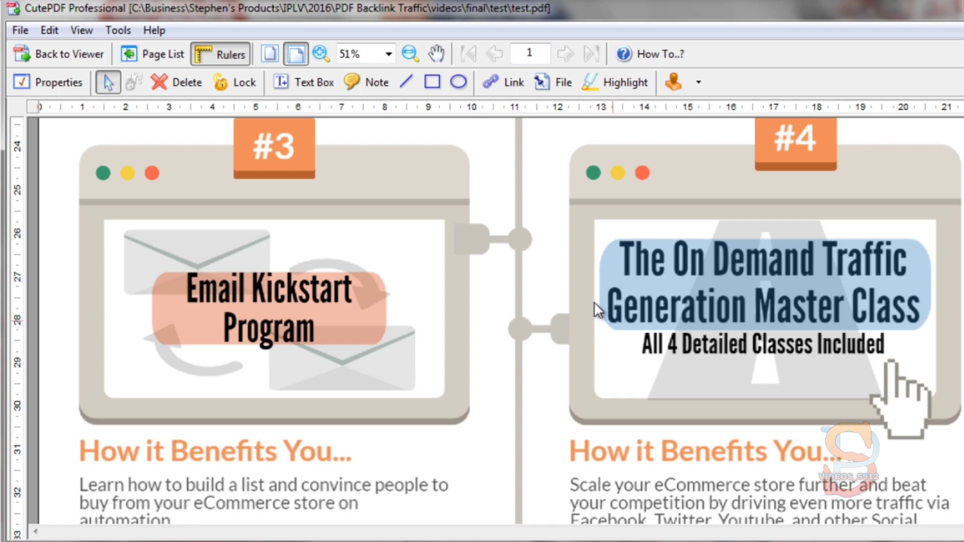
scroll(484, 317, "down", 8)
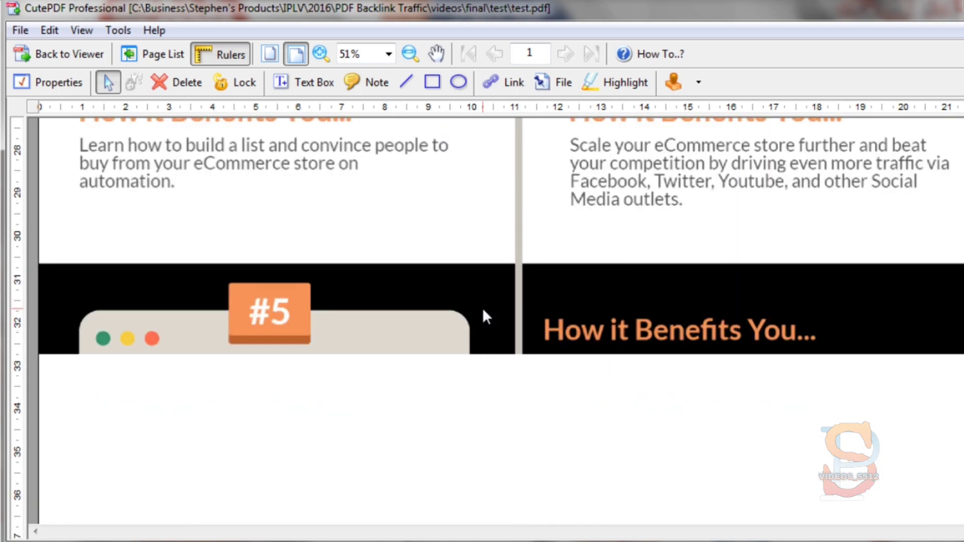
scroll(485, 315, "down", 3)
scroll(547, 321, "up", 1)
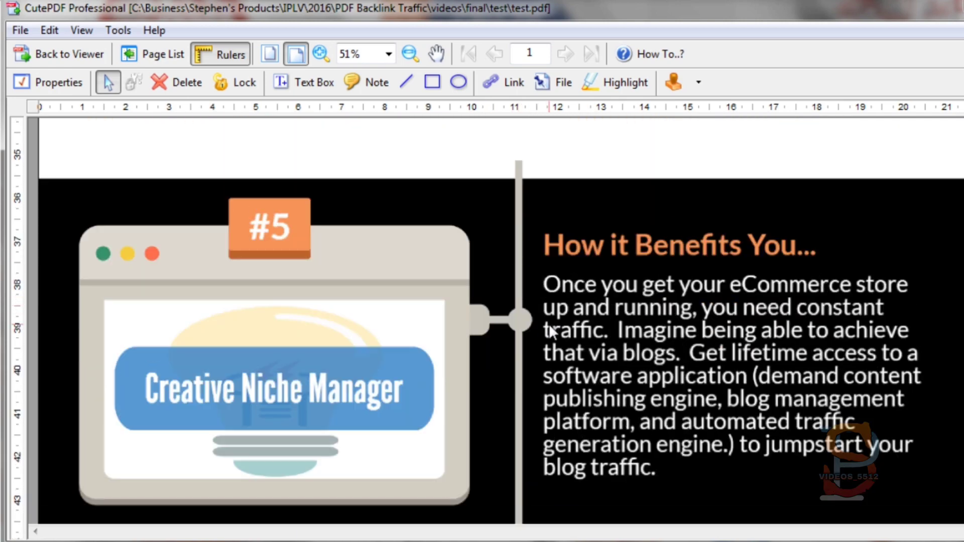
scroll(551, 331, "up", 2)
scroll(550, 332, "down", 3)
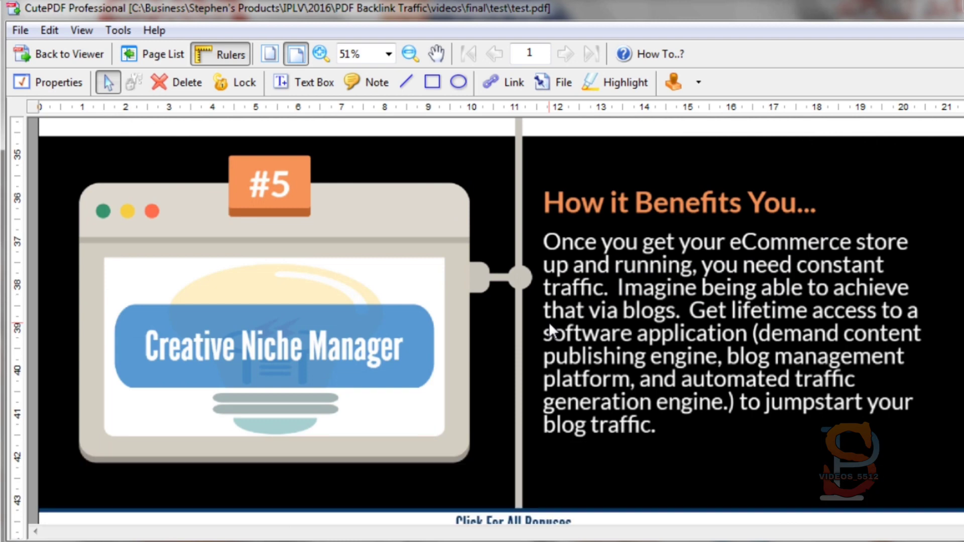
scroll(533, 350, "down", 6)
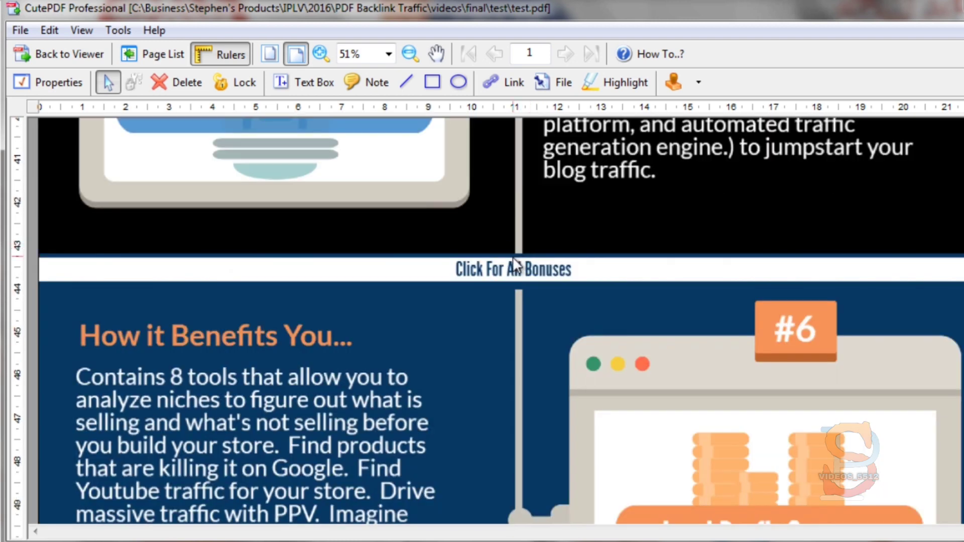
left_click(75, 54)
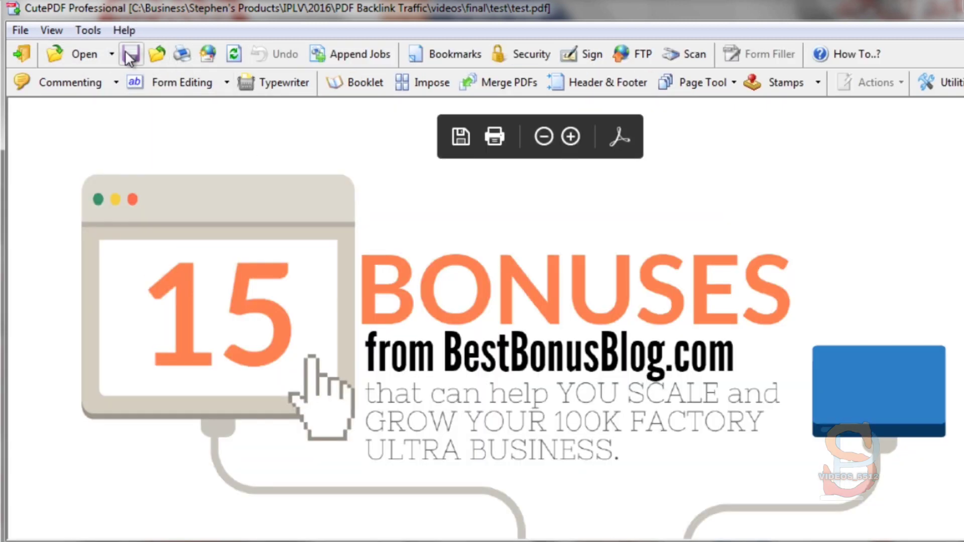
Step: Save test.pdf and check the saved file in the Explorer folder
left_click(126, 52)
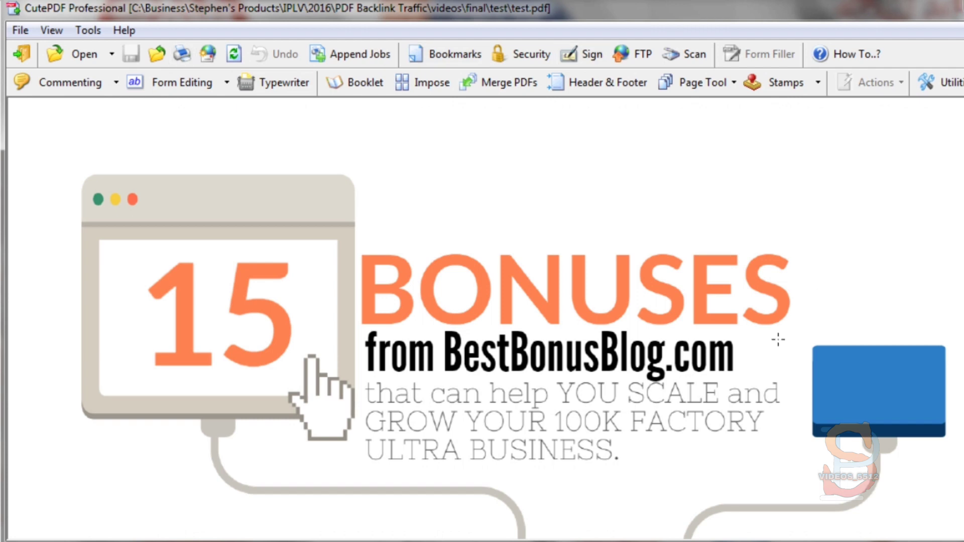
left_click(432, 533)
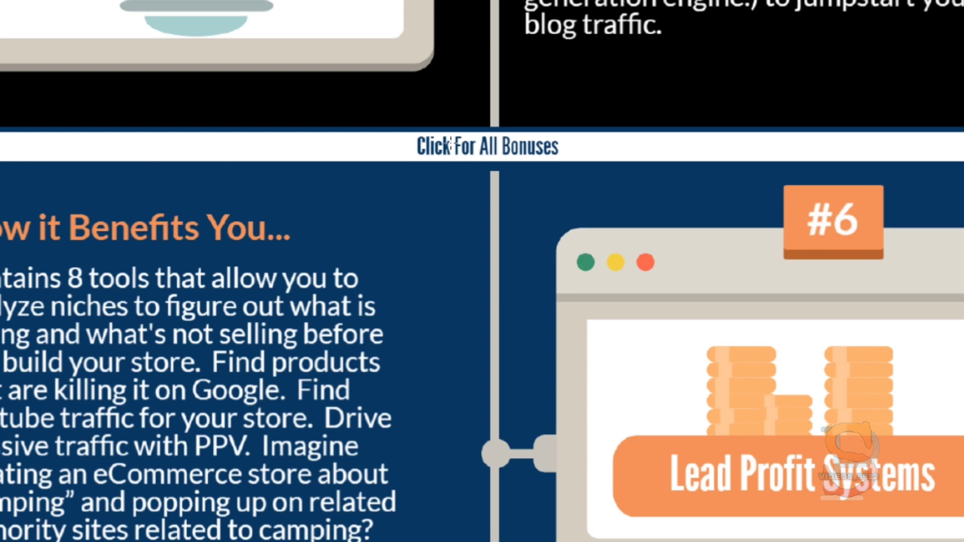
scroll(474, 221, "up", 13)
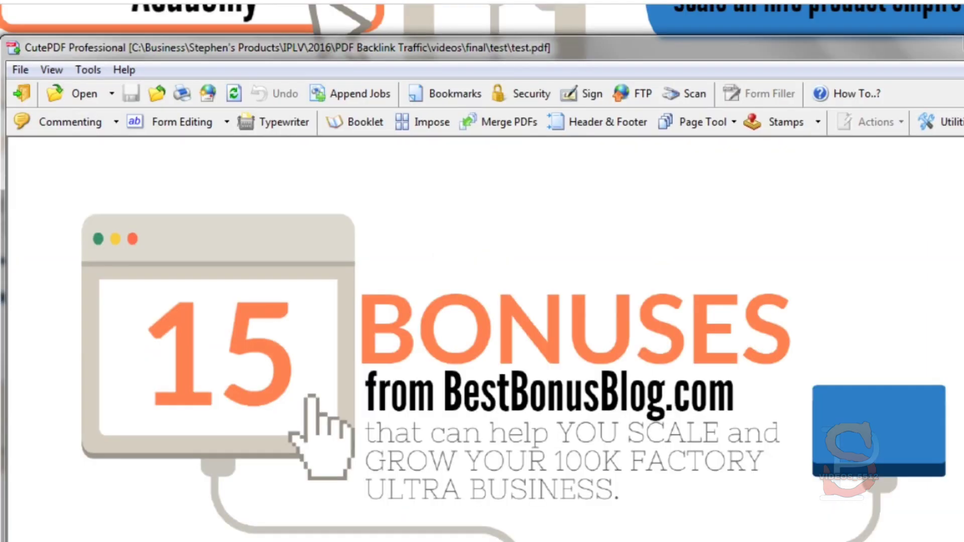
Step: Close test.pdf through File > Close
left_click(21, 70)
left_click(48, 198)
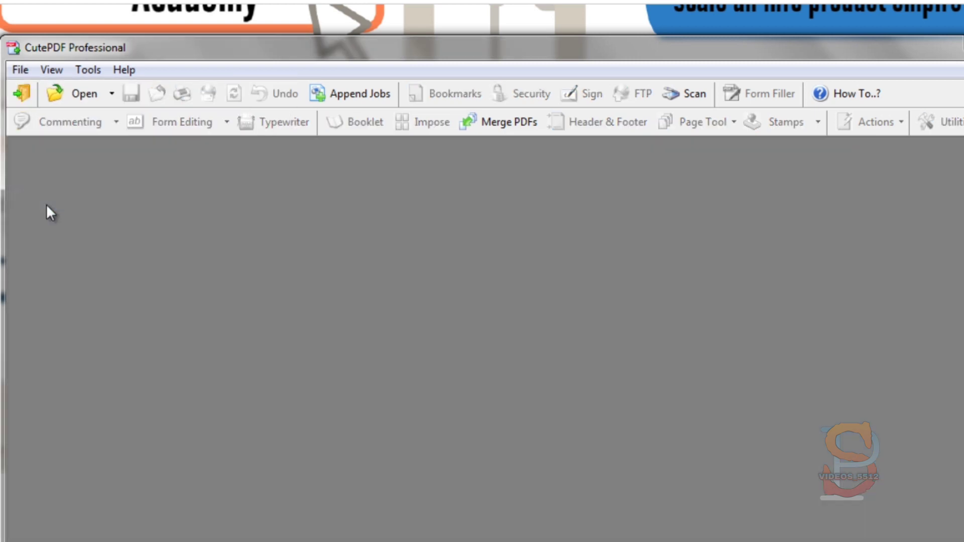